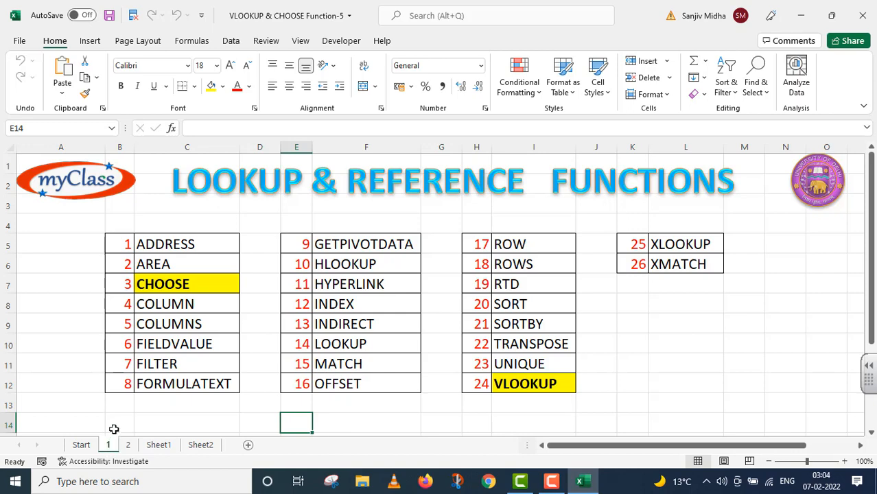
- On Sheet2, fill the Branch No. cells B11 to B13 with 1, 2 and 3
click(126, 446)
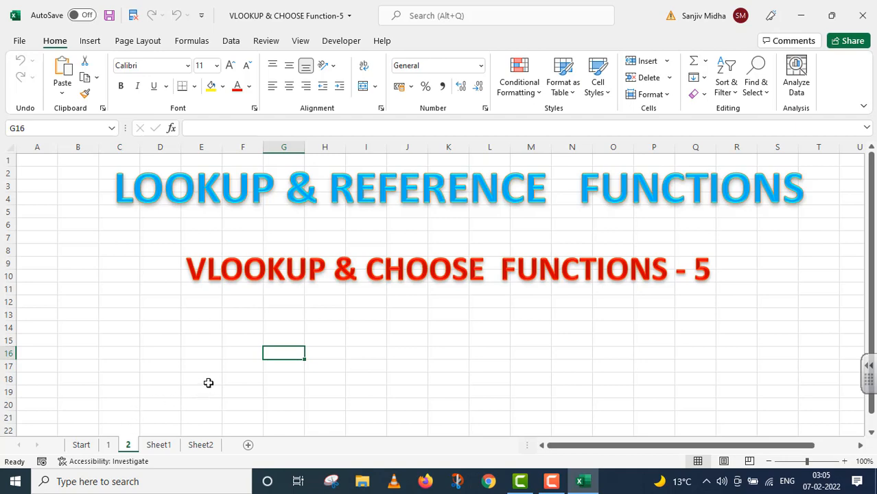
click(204, 445)
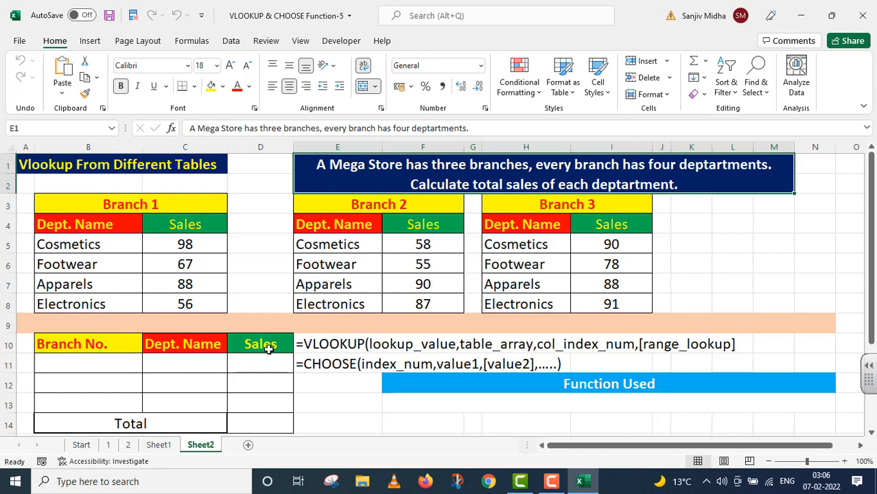
click(96, 357)
text(1)
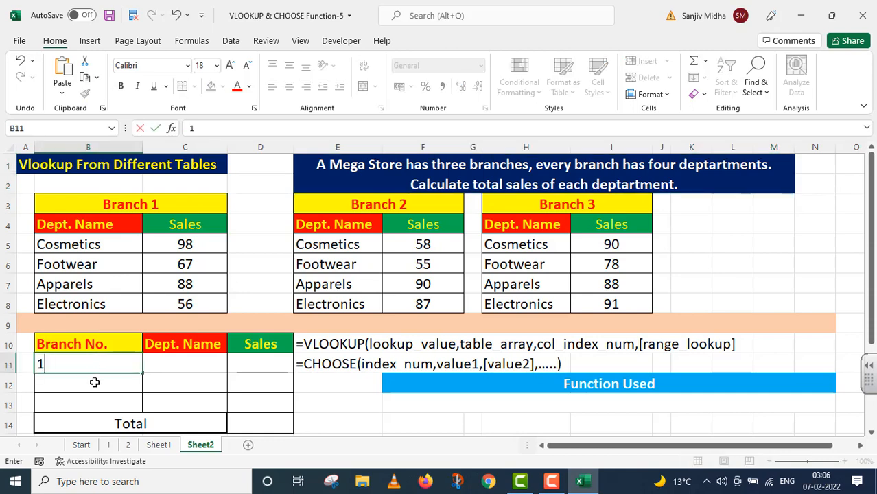
key(Return)
text(2)
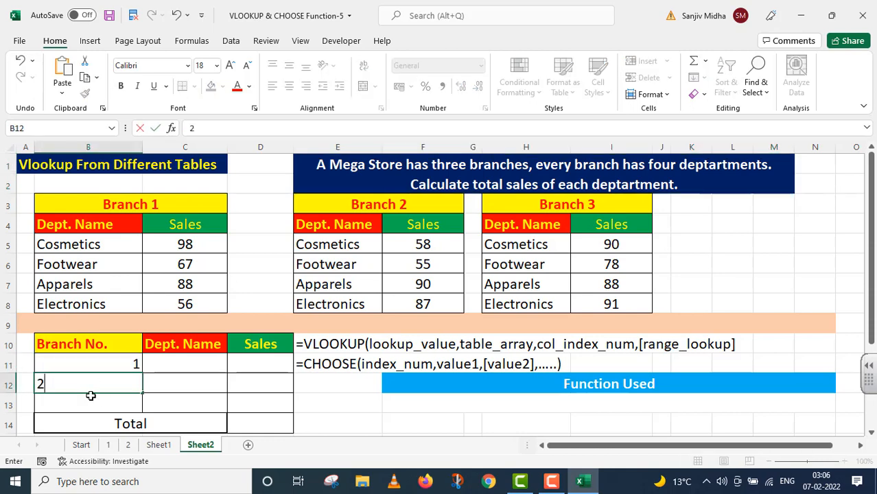
key(Return)
text(3)
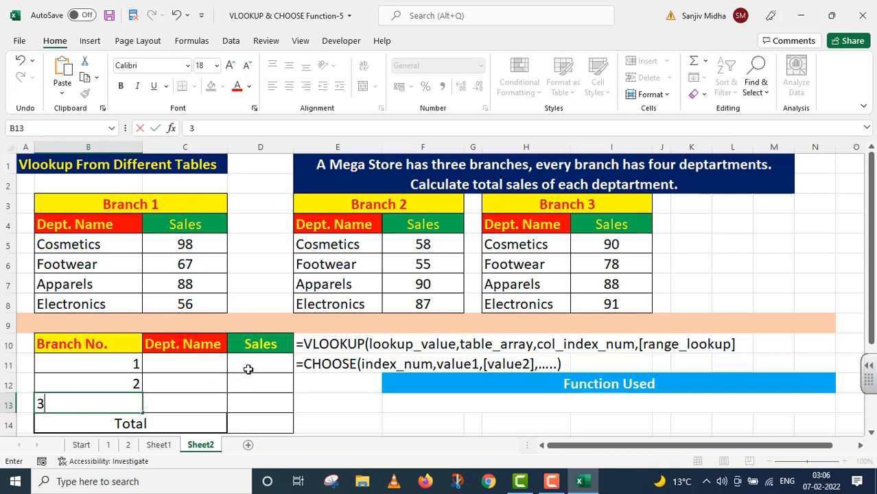
click(339, 396)
- Add list data validation to Dept. Name cell C11, using the Branch 1 department names in $B$5:$B$8 as the source
click(177, 358)
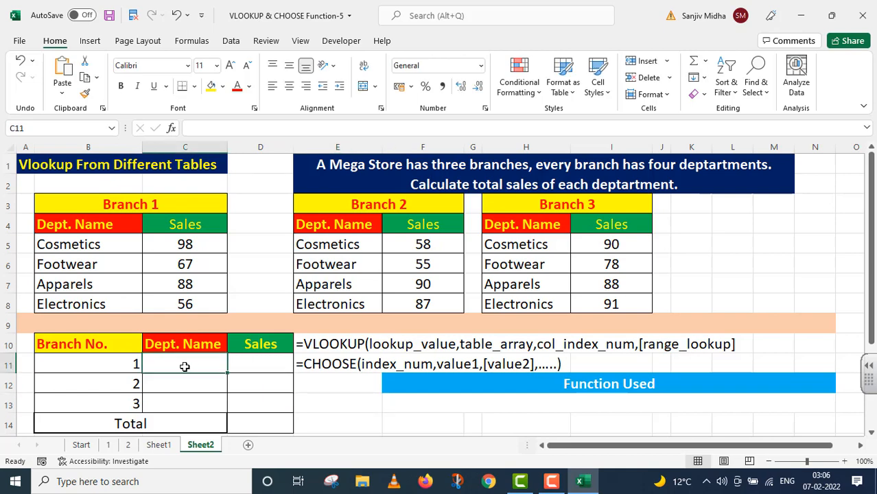
click(236, 43)
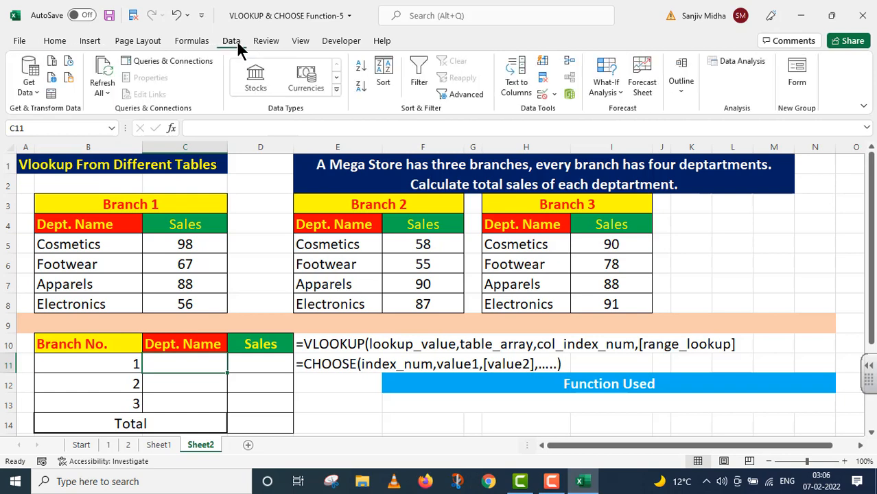
click(554, 95)
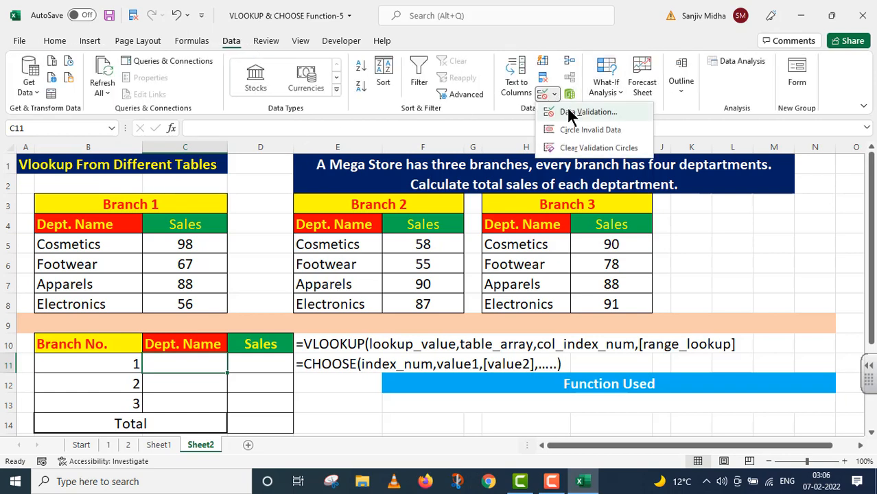
click(571, 114)
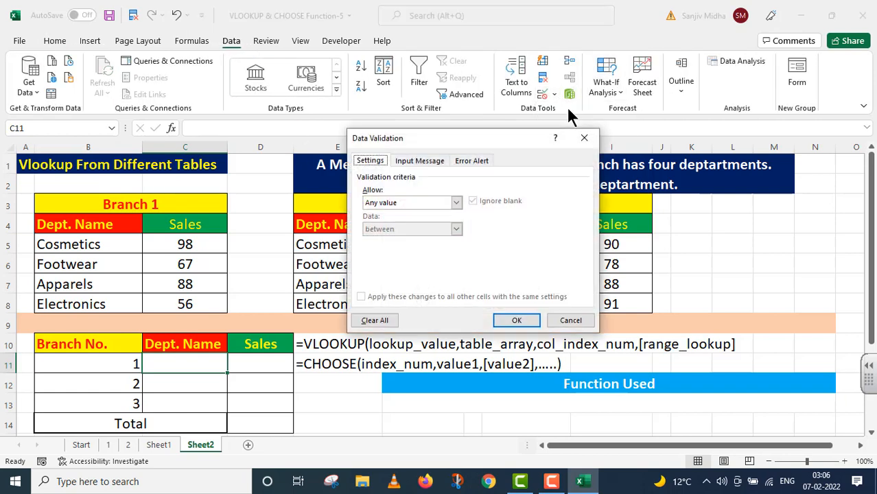
click(456, 201)
click(401, 240)
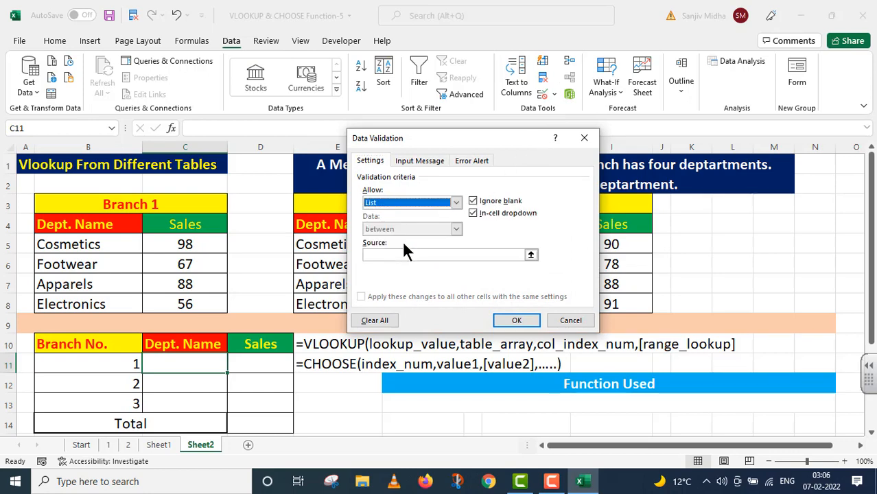
click(391, 255)
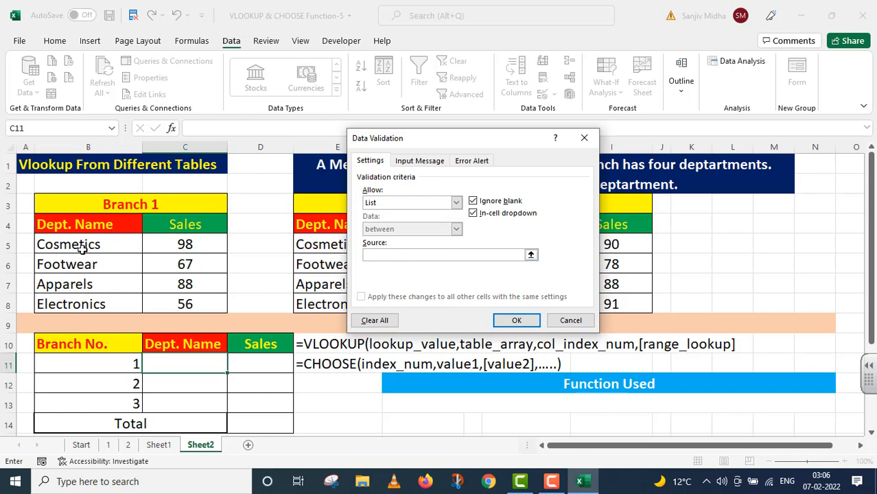
drag(83, 248, 136, 302)
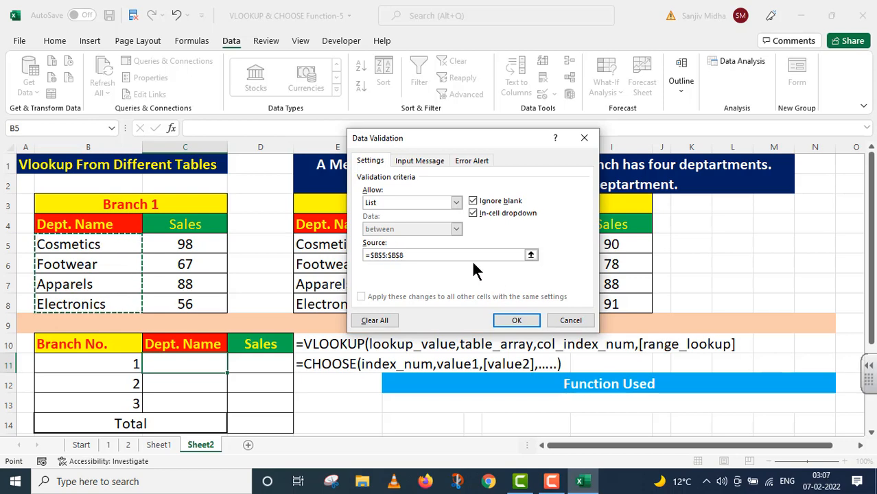
click(517, 321)
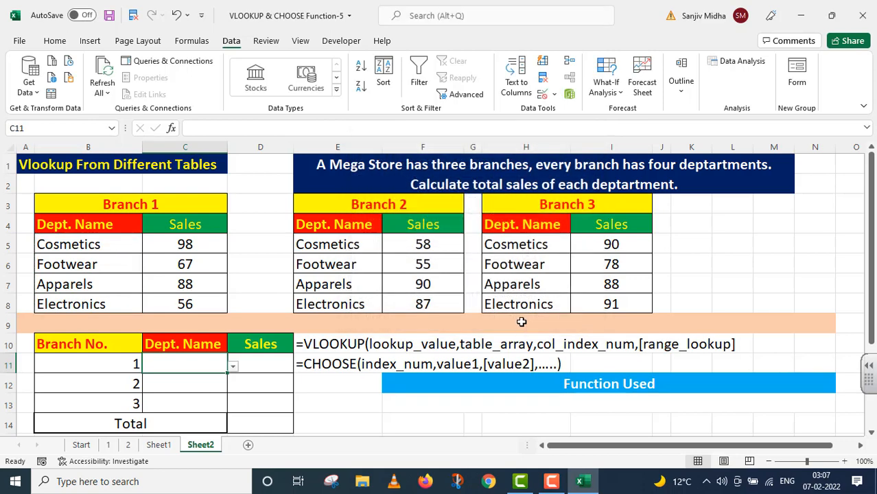
- Try the validation list in C11 by choosing Cosmetics, and finish with Footwear selected
click(231, 371)
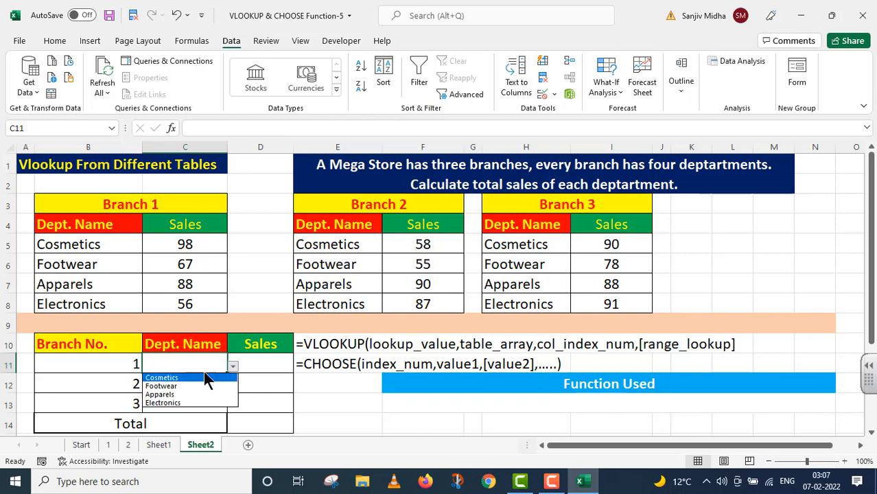
click(201, 374)
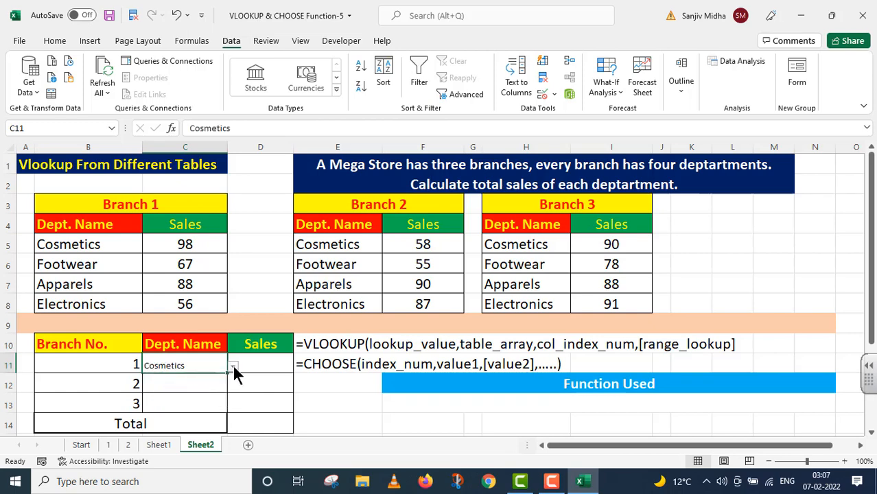
click(233, 367)
click(194, 386)
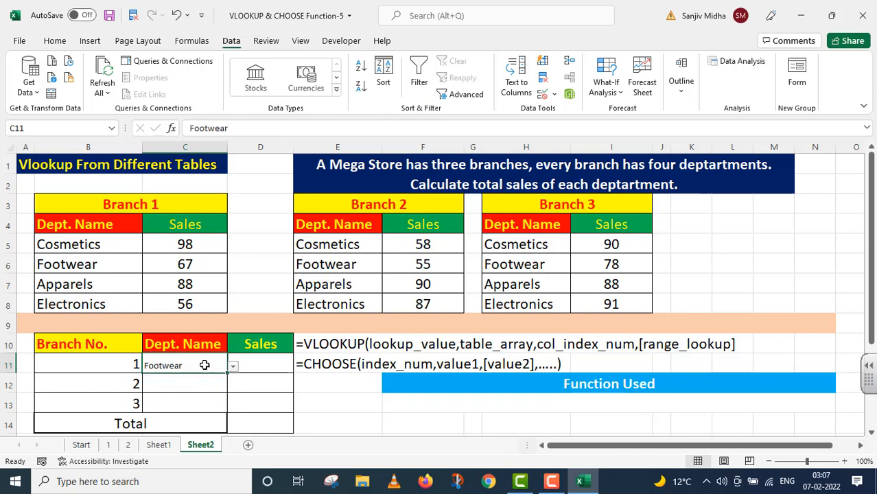
- Set the font size of the summary table body, B11:D14, to 18
drag(196, 364, 250, 422)
click(55, 41)
click(217, 66)
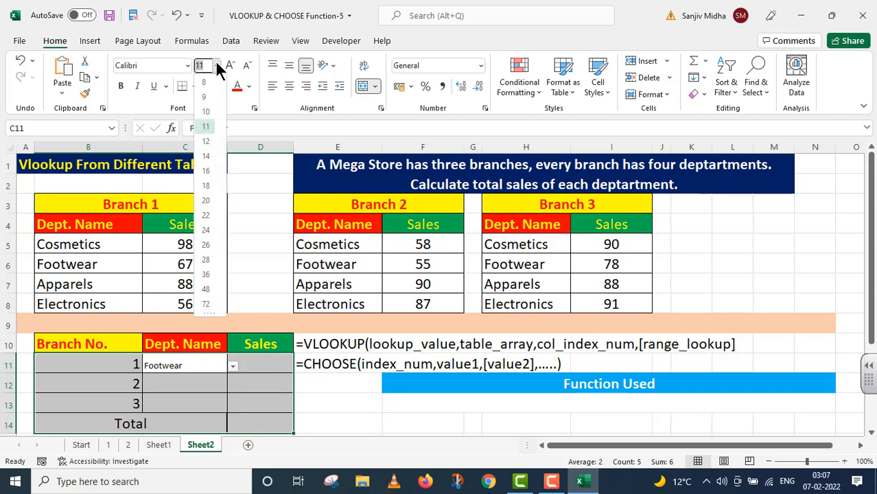
click(211, 196)
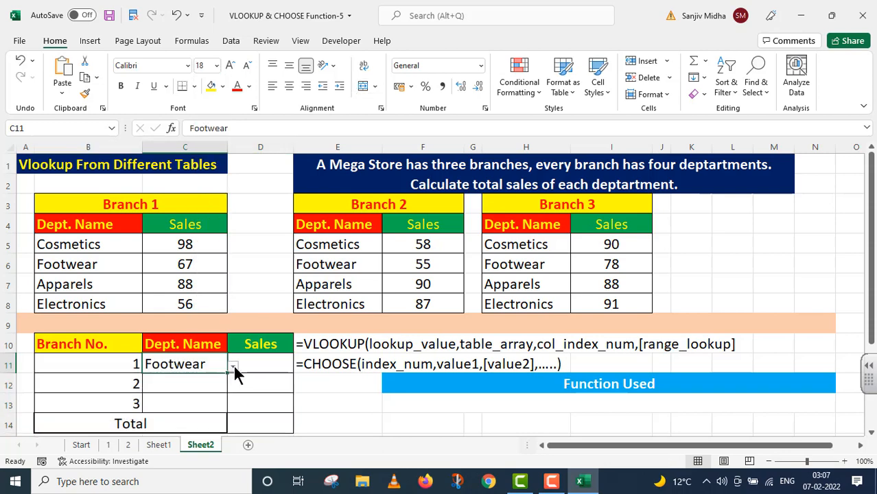
- Copy the Footwear cell C11 with its validation list into C12 and C13
key(ctrl+c)
click(195, 386)
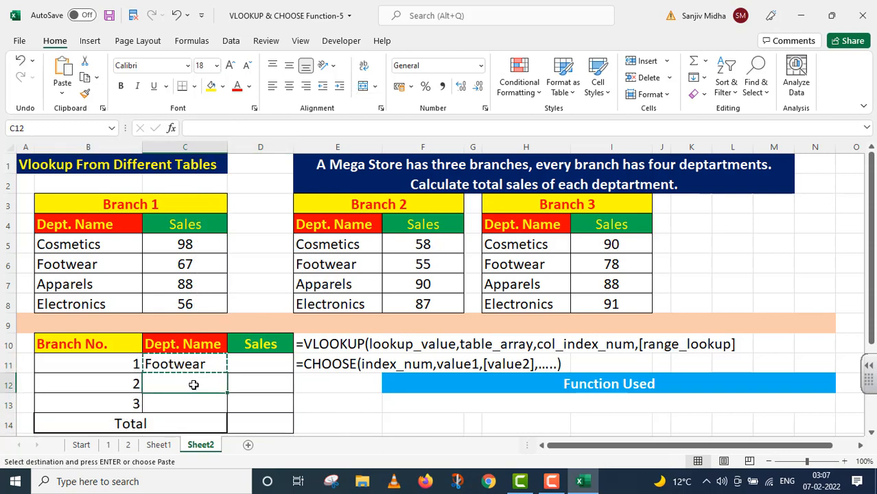
key(ctrl+v)
click(186, 405)
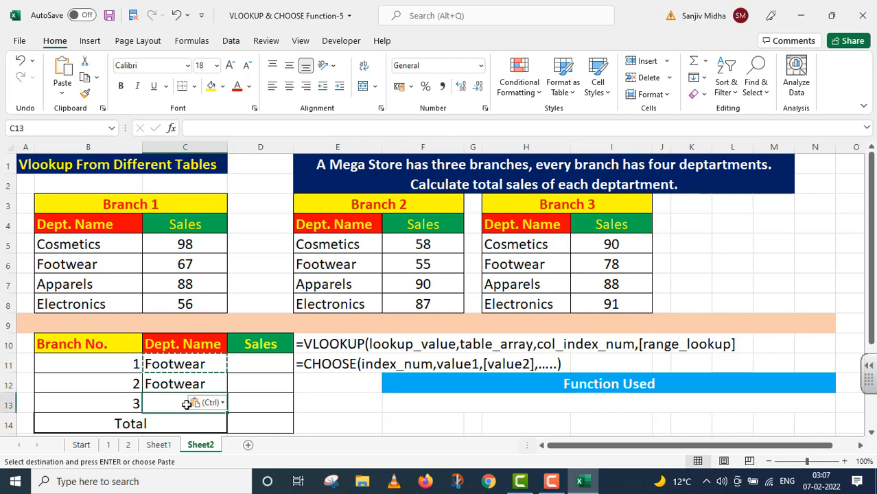
key(ctrl+v)
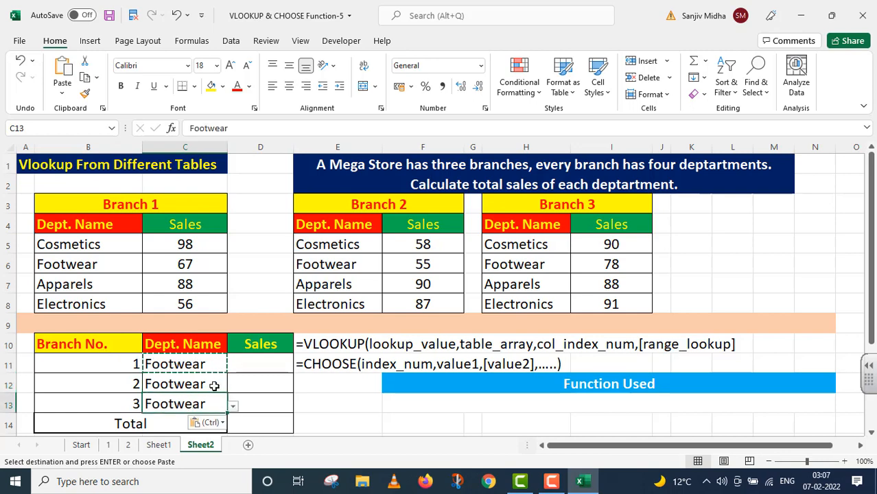
- Choose Apparels as the department for branch 2 in C12 and Cosmetics for branch 3 in C13
click(214, 386)
click(233, 387)
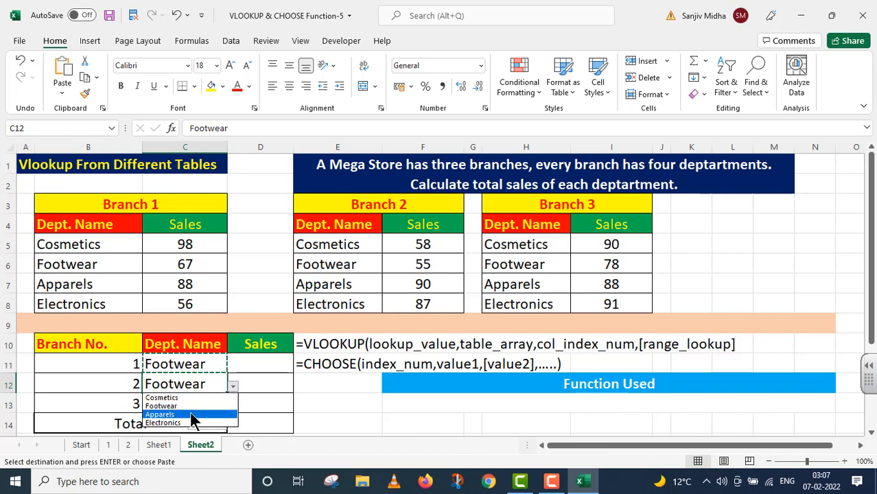
click(193, 416)
click(205, 402)
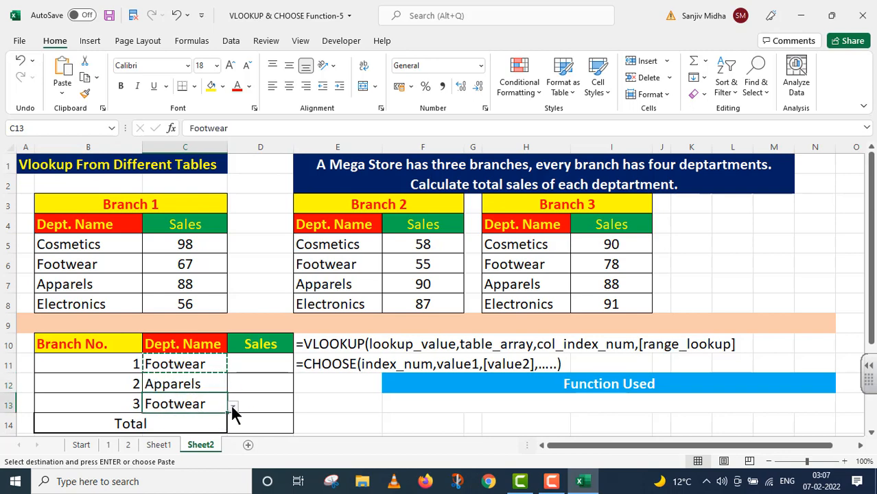
click(234, 408)
click(191, 424)
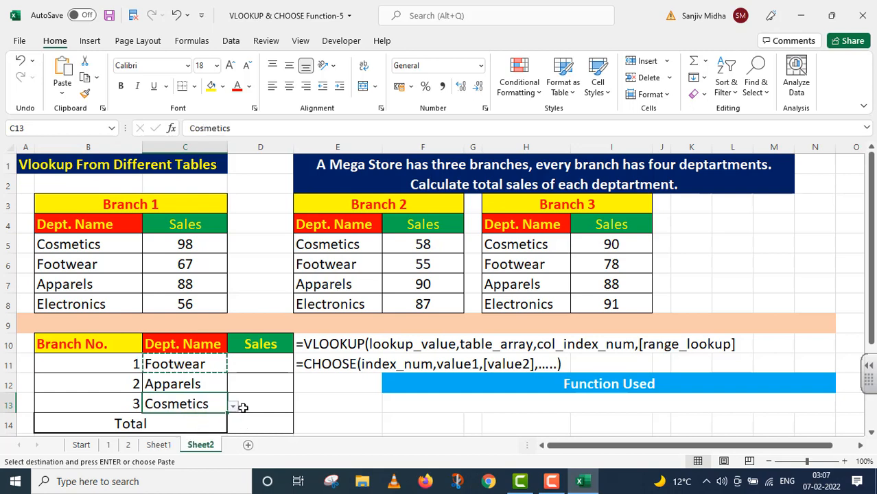
- Set the departments for branches 2 and 3 in C12 and C13 to Footwear
click(217, 384)
click(233, 387)
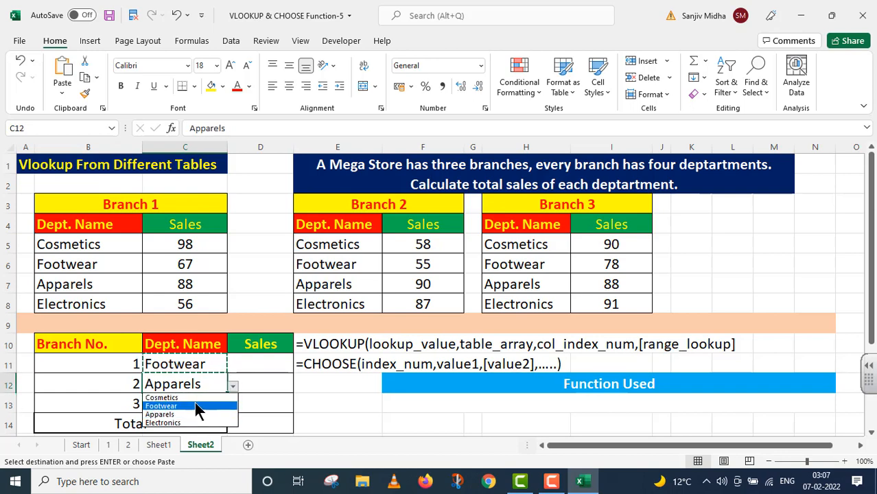
click(193, 405)
click(220, 406)
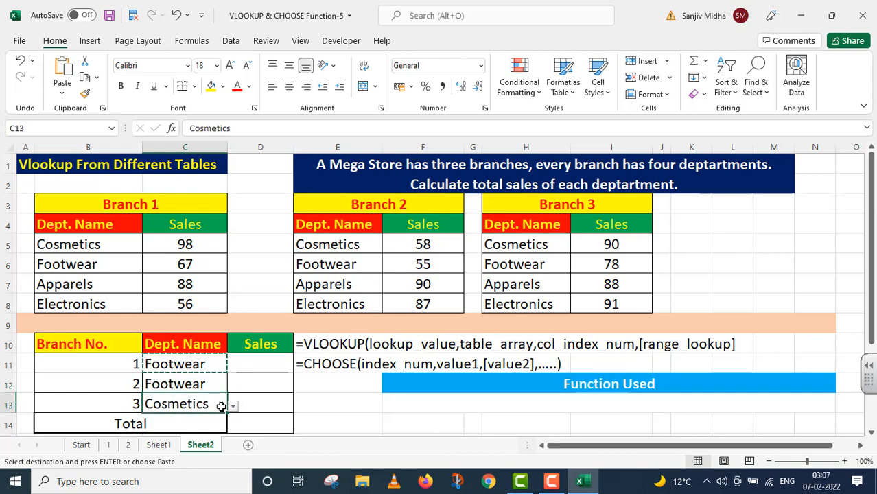
click(233, 406)
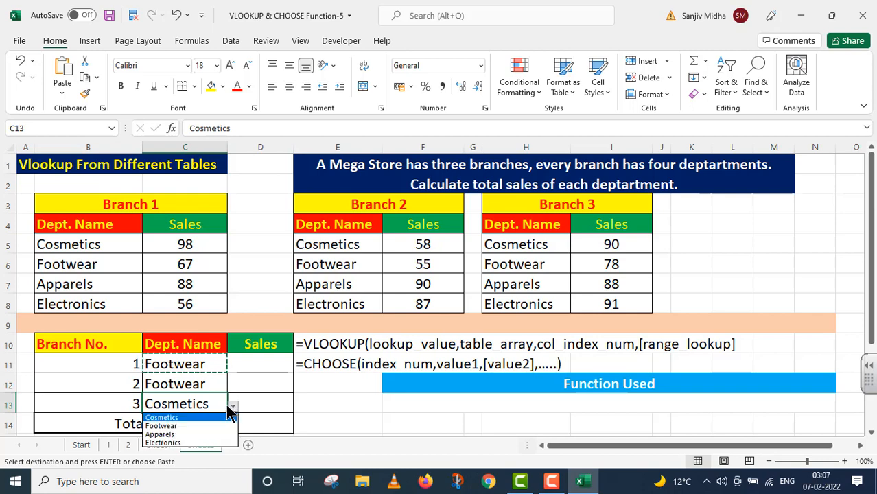
click(183, 426)
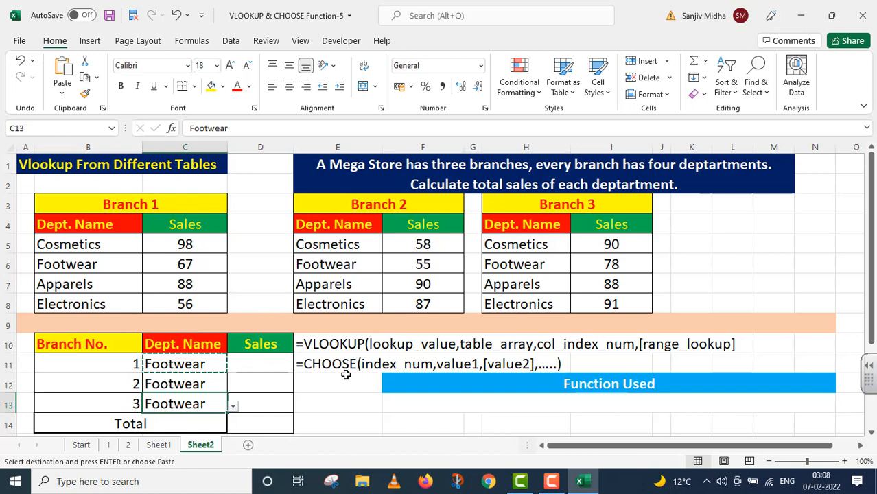
- Start a VLOOKUP formula in the branch 1 sales cell D11 with C11 as the lookup value
double_click(259, 365)
drag(313, 395, 302, 383)
click(256, 361)
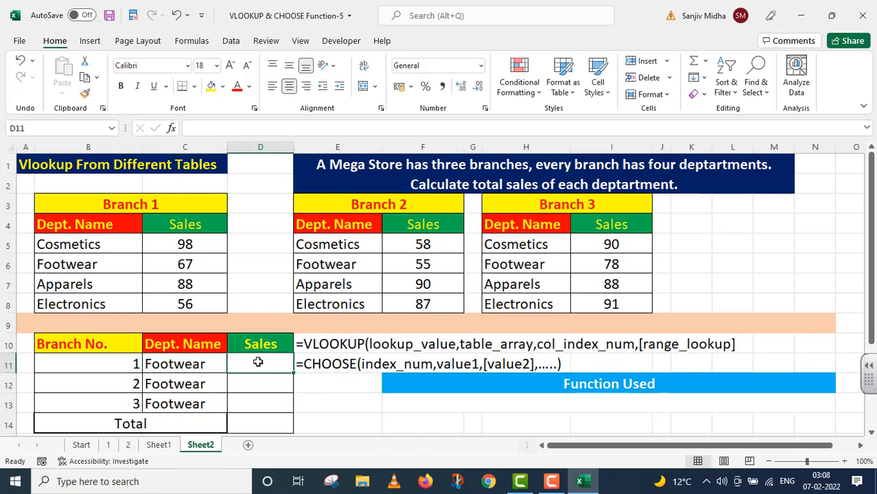
text(=)
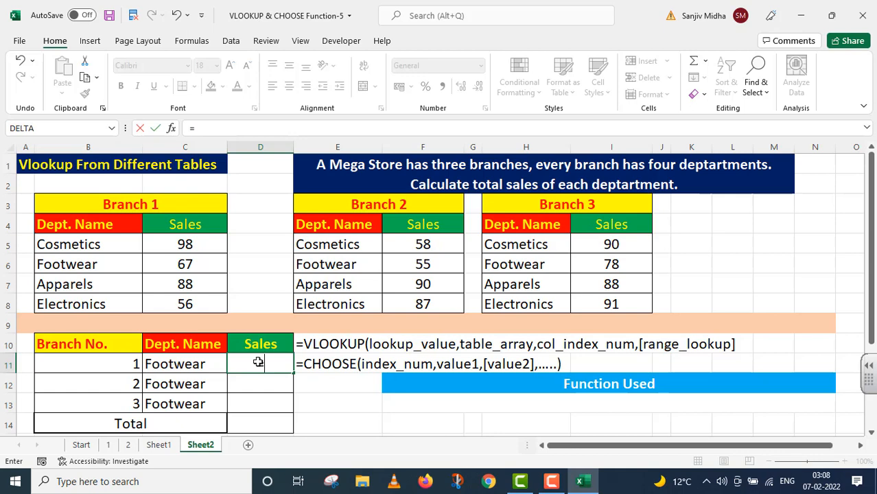
text(VLOOKU)
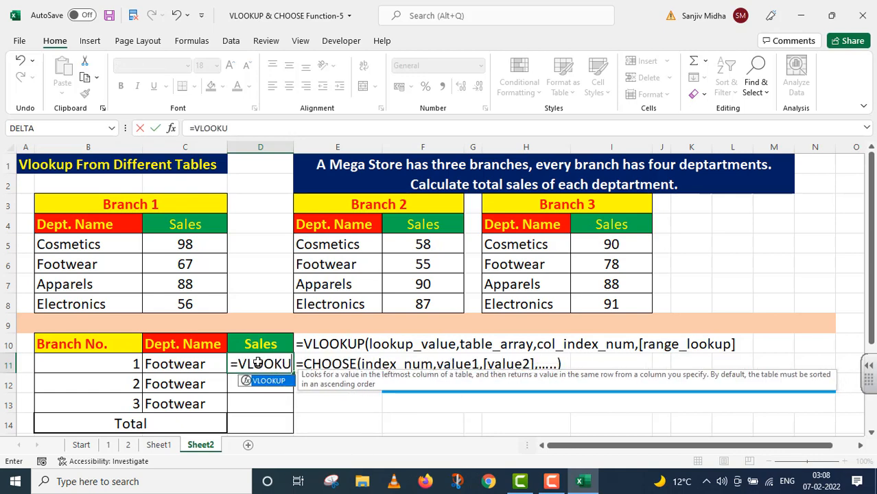
text(P()
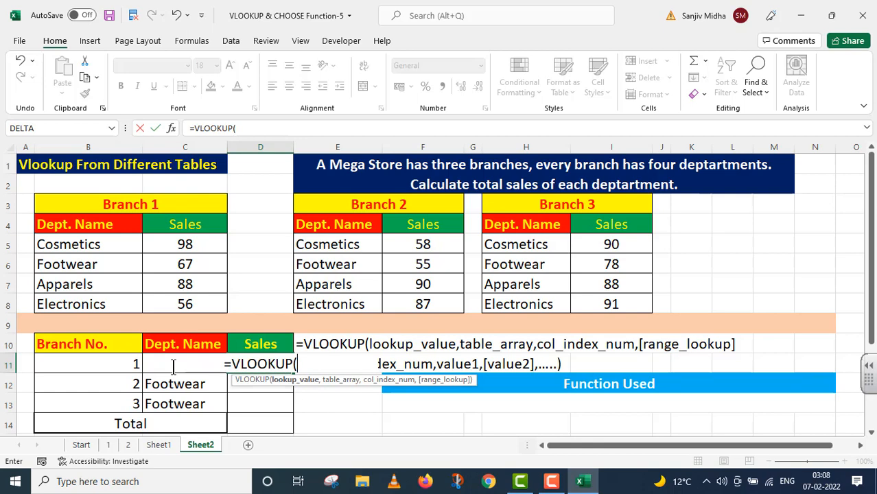
text(C!!)
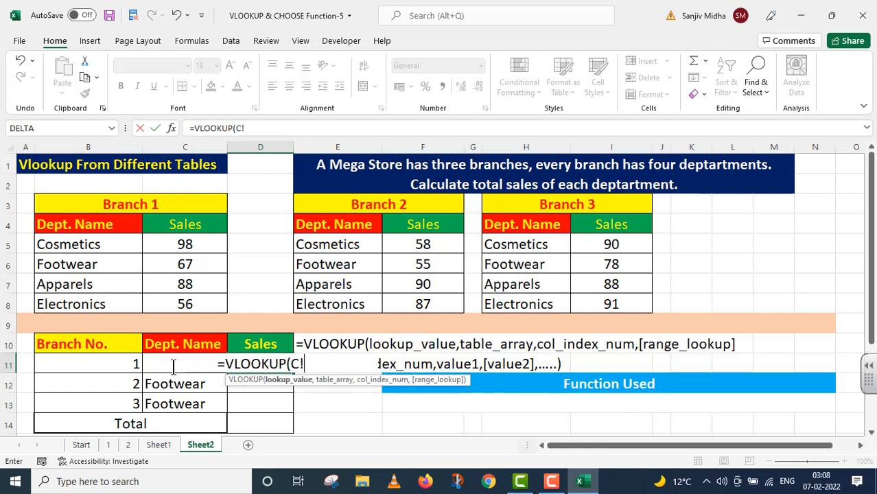
key(BackSpace)
key(BackSpace)
text(11,)
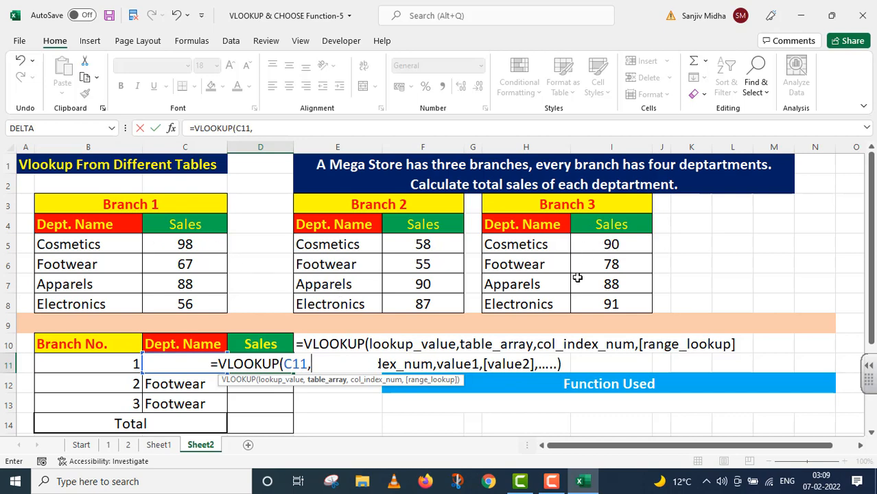
- Nest CHOOSE as the table array, with B11 as the index number and the Branch 1 range $B$5:$C$8 as the first value
text(CH)
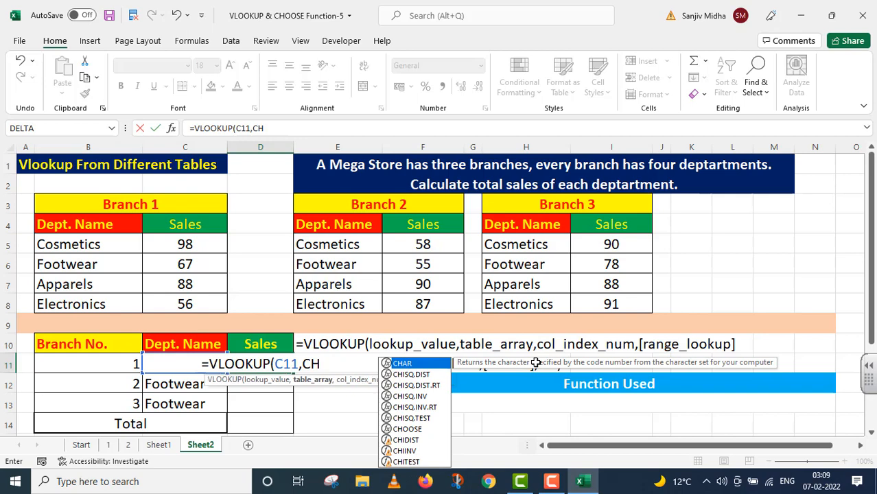
text(OOSE)
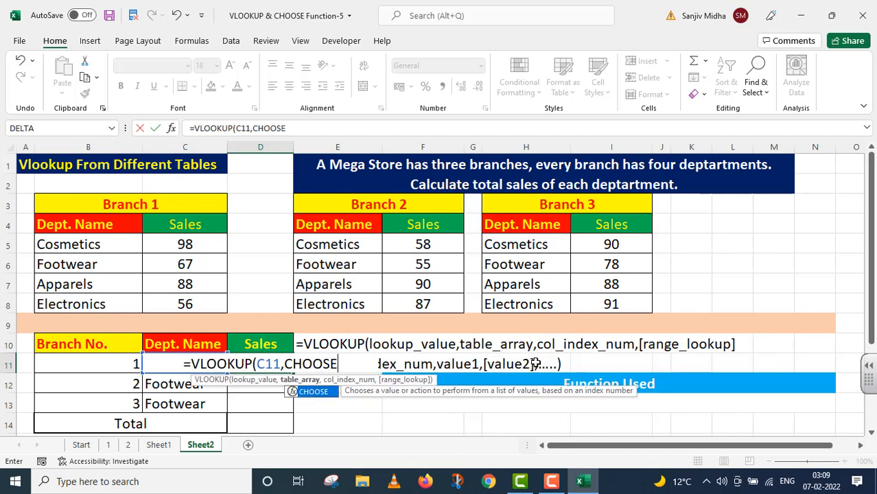
text(()
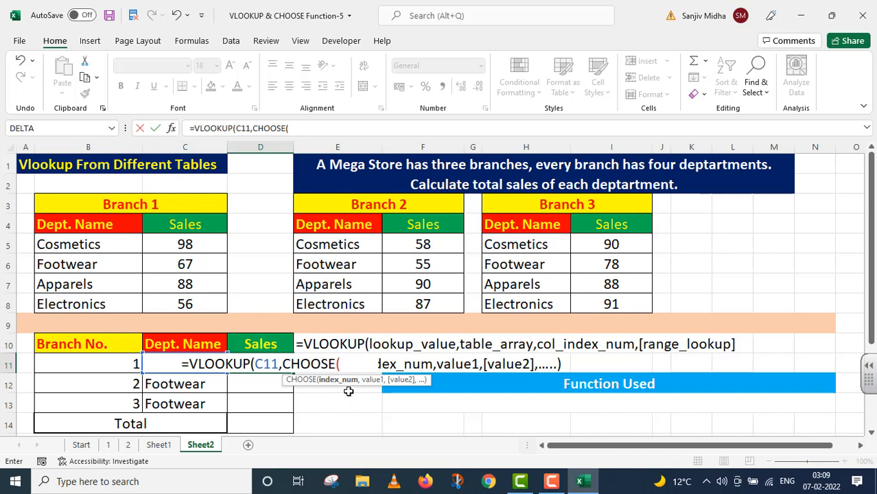
click(122, 365)
text(,)
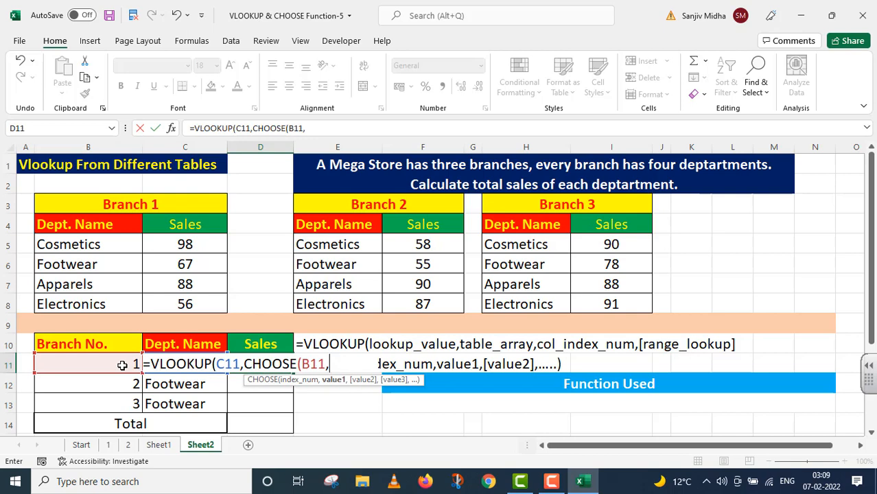
drag(66, 240, 153, 304)
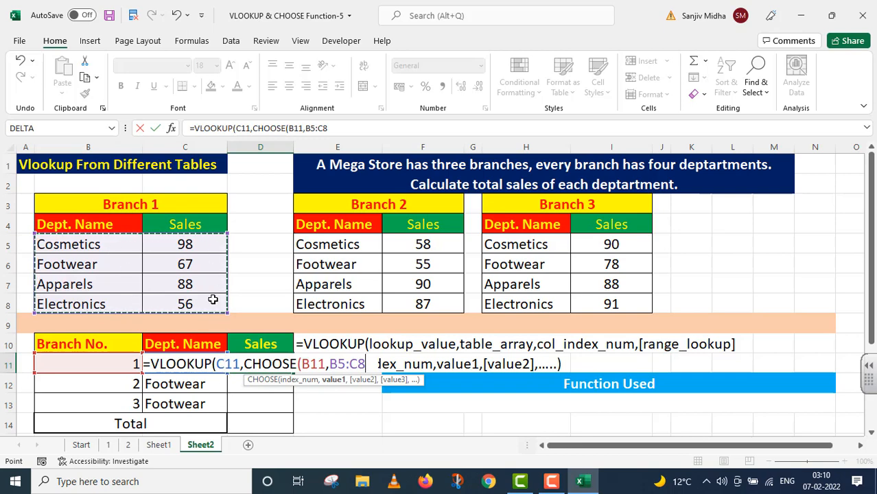
key(F4)
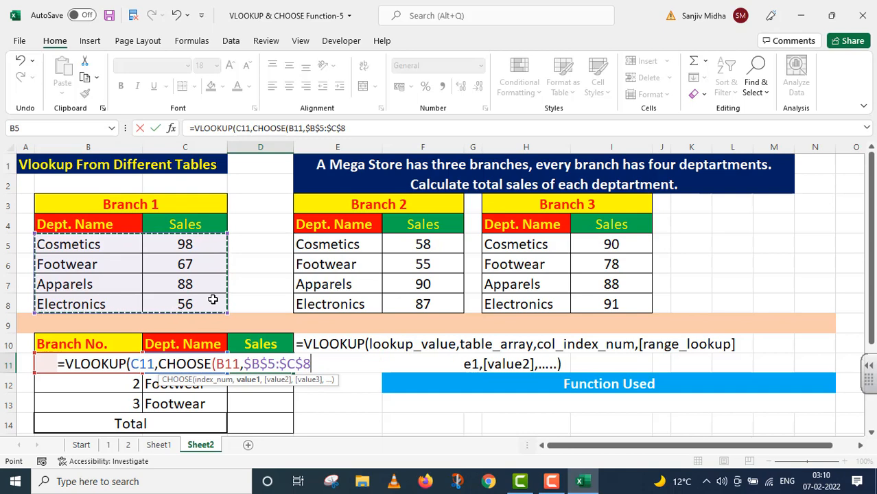
text(,)
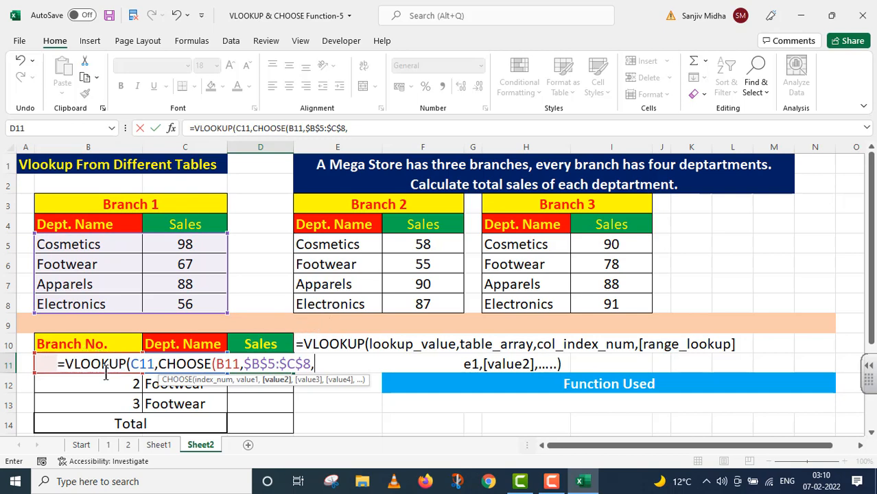
- Add the Branch 2 range E5:$F$8 and the Branch 3 range $H$5:$I$8 as the second and third CHOOSE values, then close CHOOSE
drag(317, 244, 402, 303)
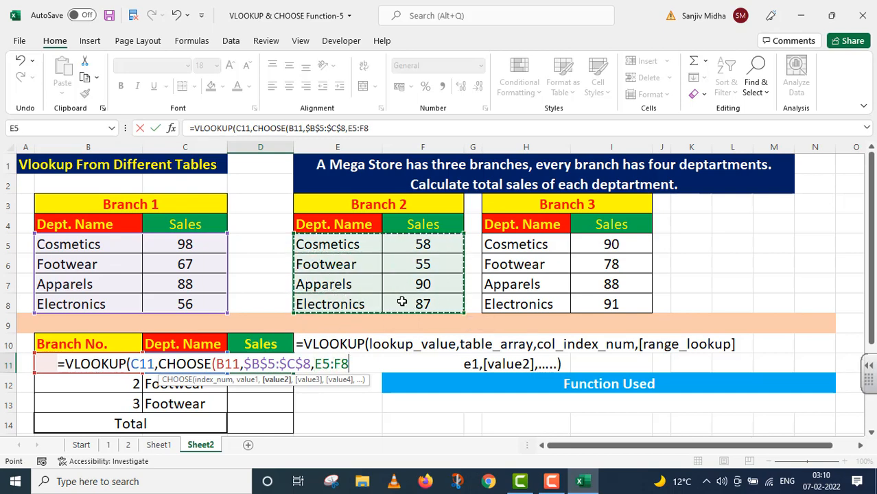
text(,)
key(BackSpace)
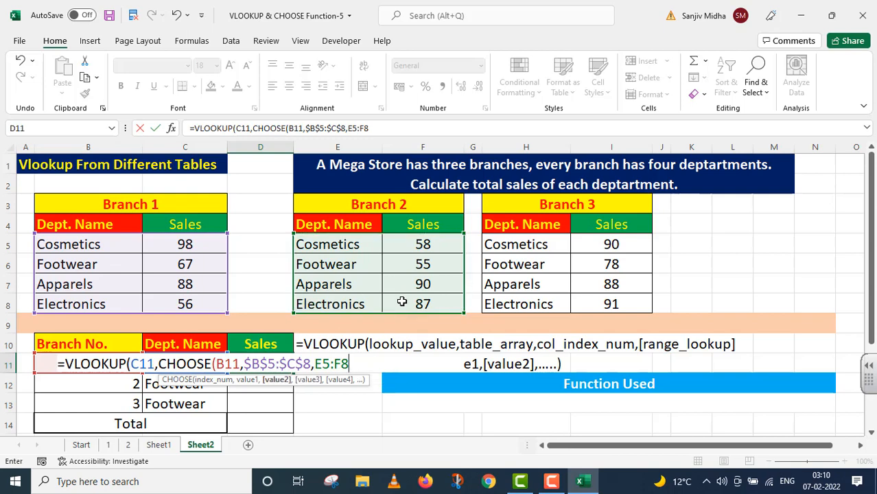
key(F4)
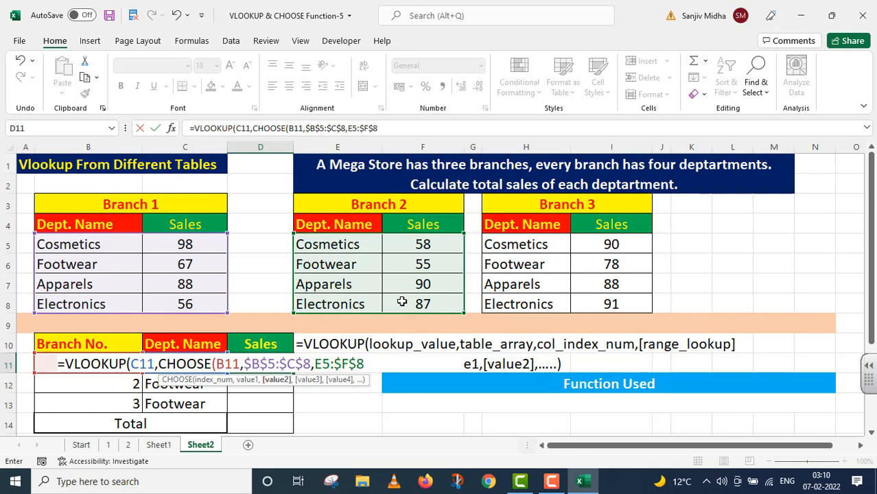
text(,)
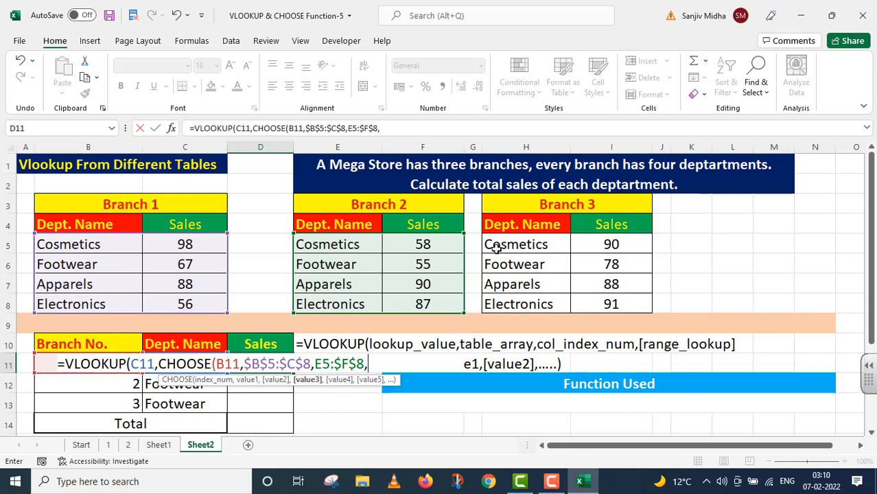
drag(498, 243, 597, 297)
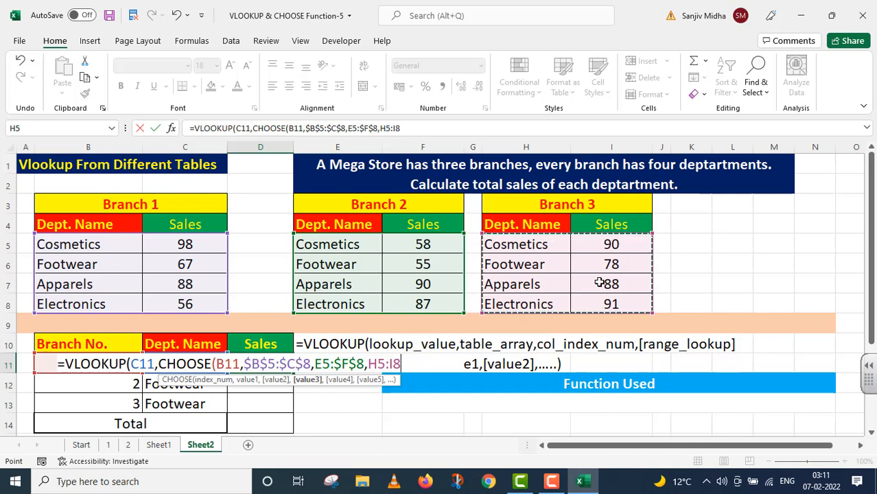
key(F4)
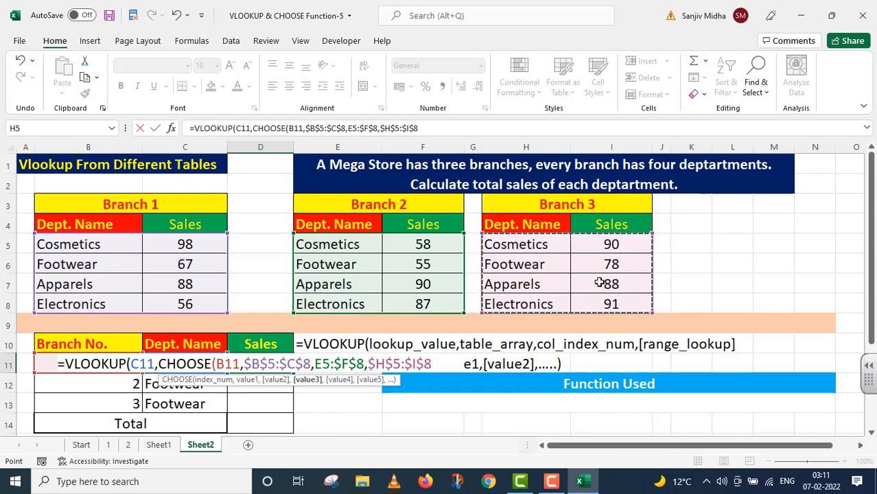
text())
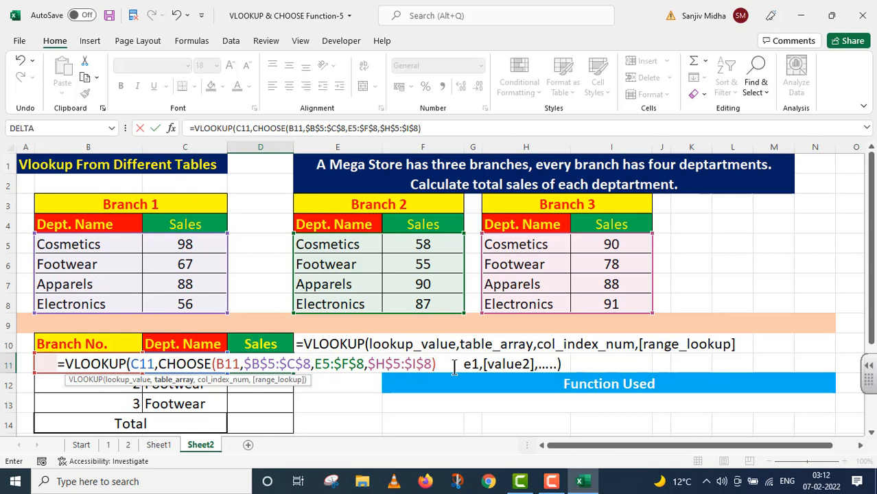
- Complete the VLOOKUP in D11 with column index 2 and FALSE for an exact match
text(,)
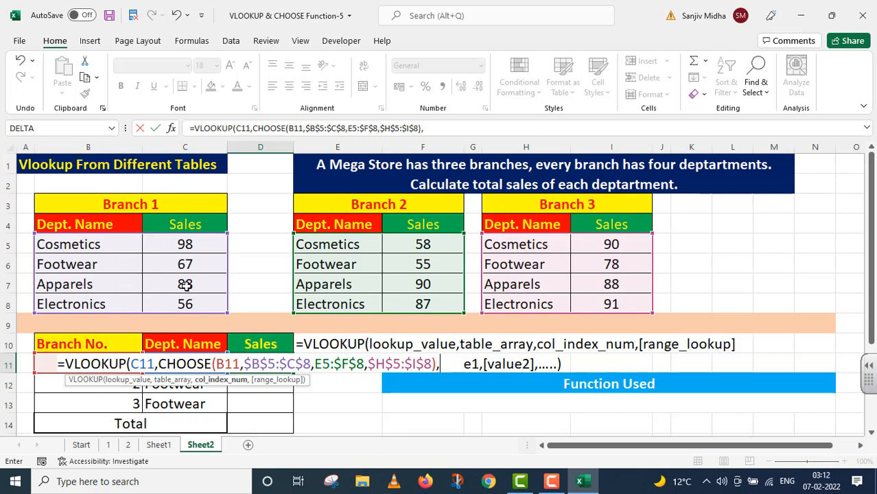
text(2,)
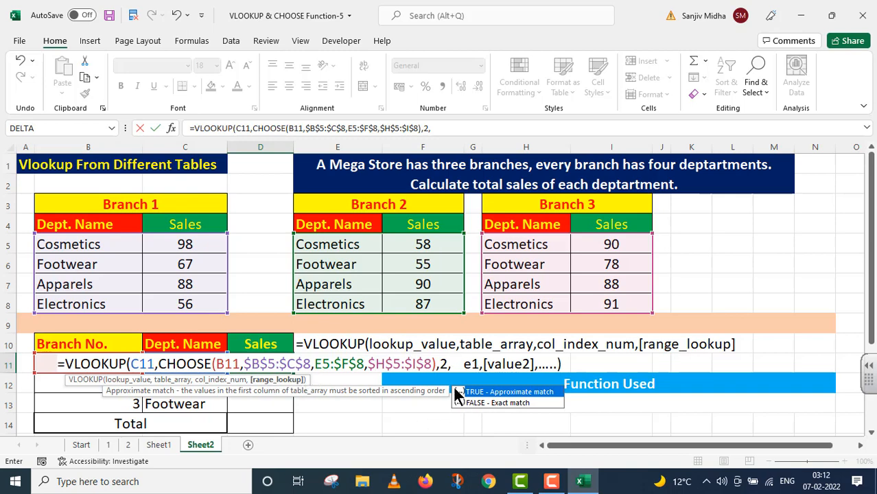
click(502, 402)
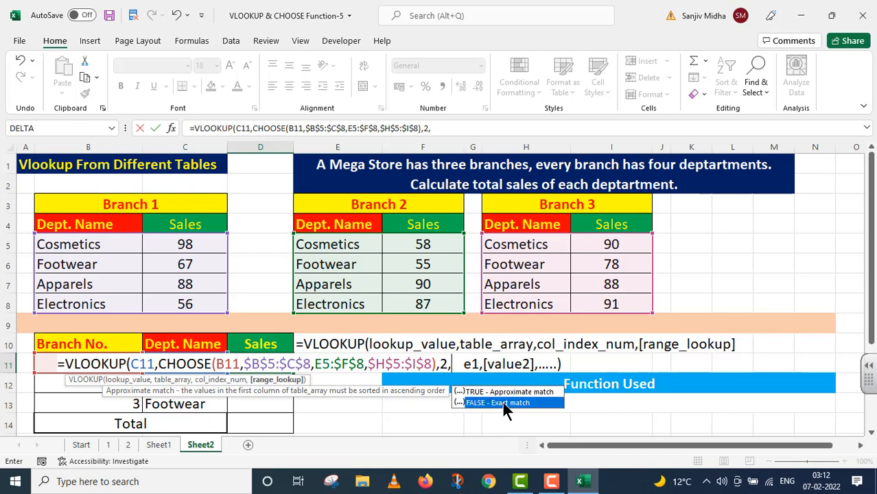
double_click(502, 402)
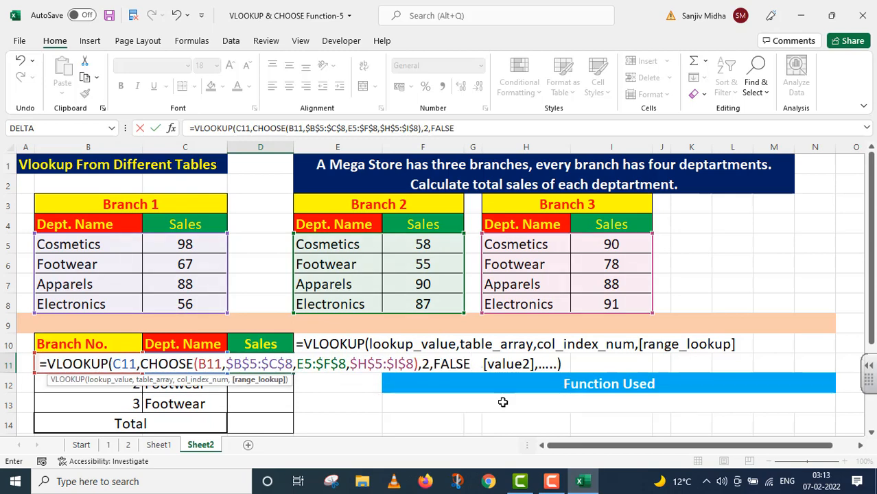
text())
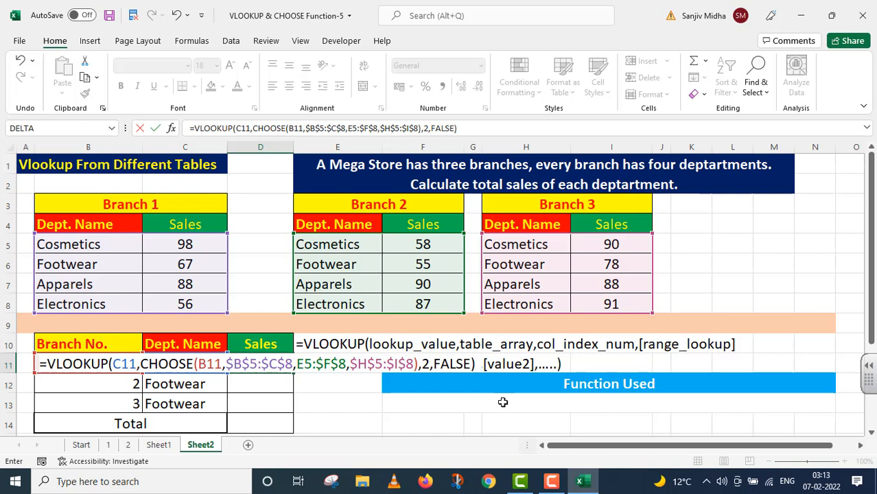
key(Return)
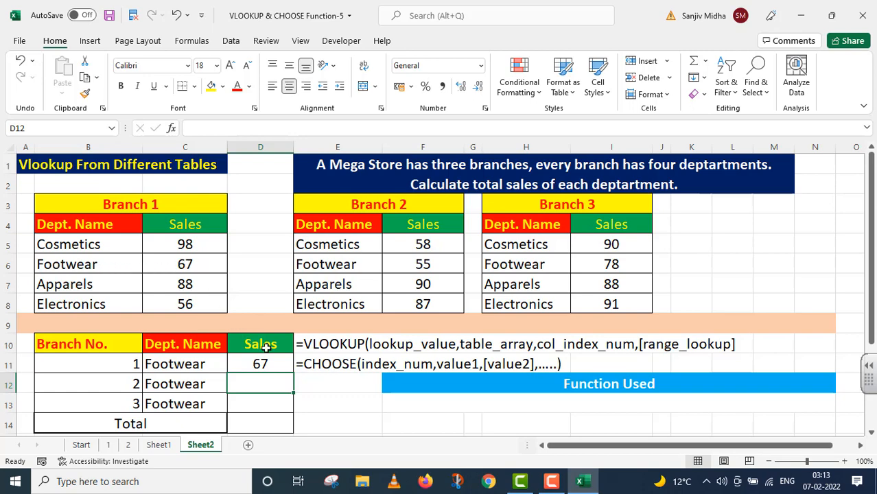
- Fill the sales lookup formula from D11 down into D12 and D13 for branches 2 and 3
click(288, 370)
drag(291, 372, 289, 391)
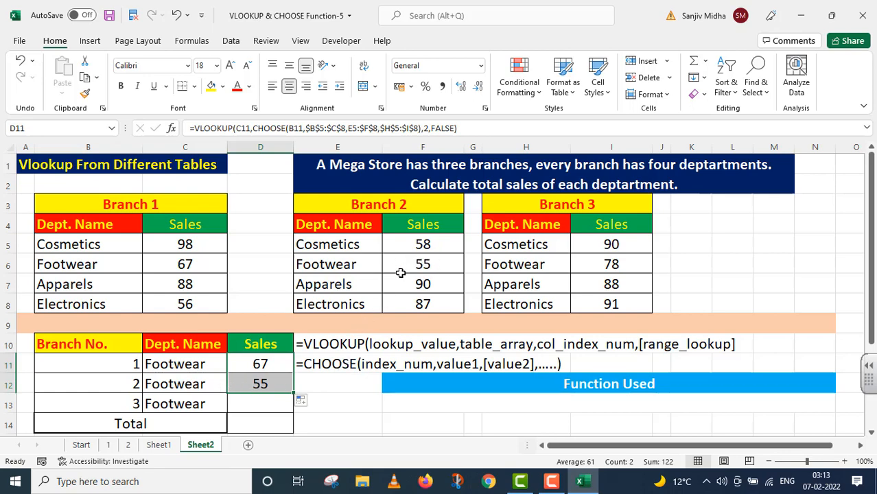
click(260, 385)
drag(292, 392, 293, 407)
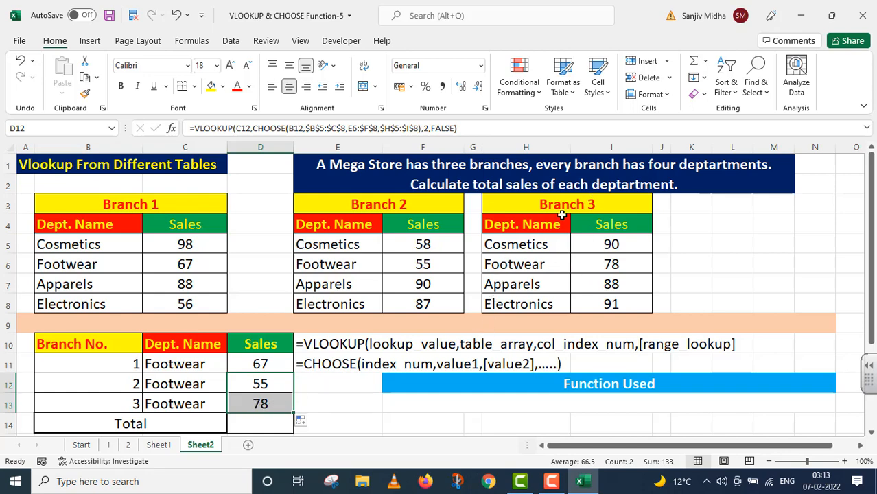
- Total the three branch sales in D14 with the formula =SUM(D11:D13)
double_click(271, 422)
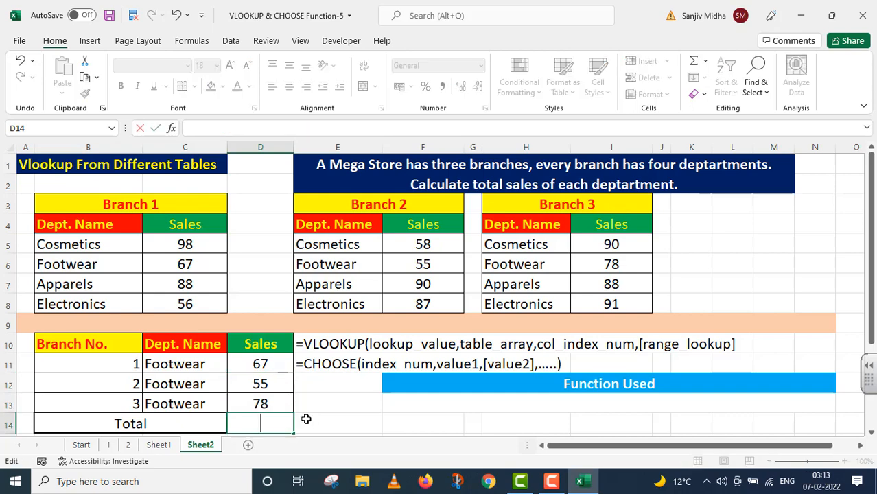
text(=)
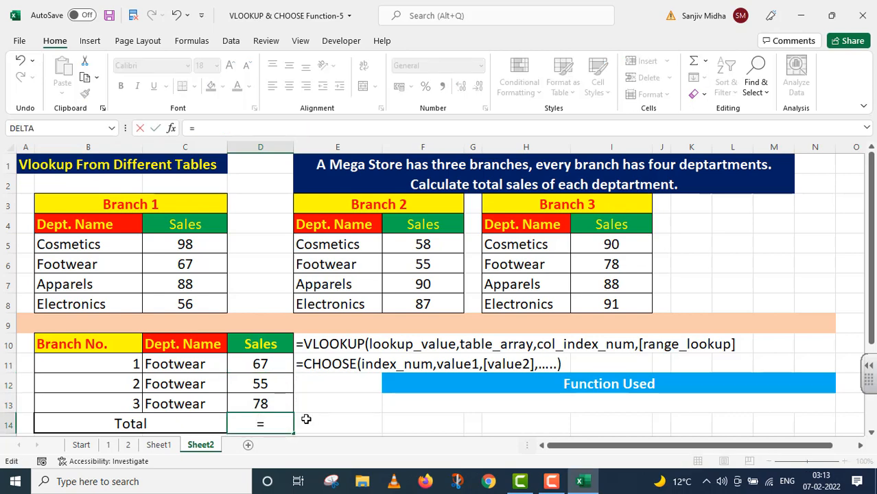
text(SUM()
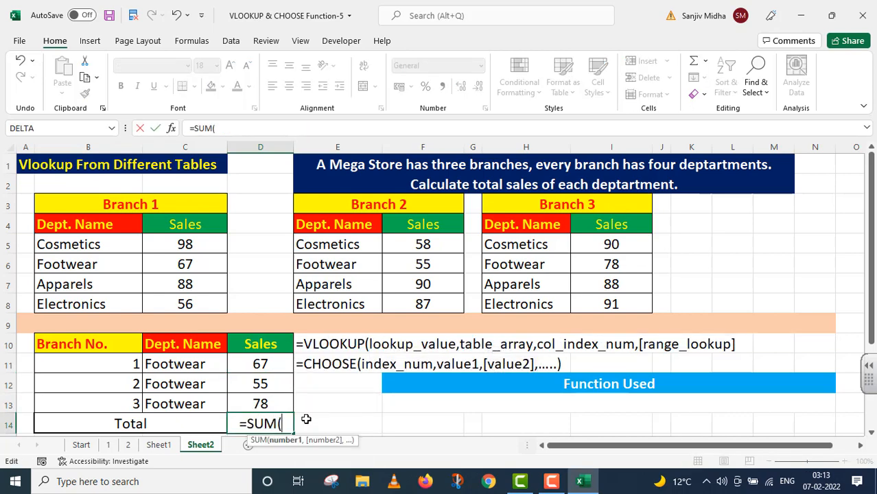
drag(258, 361, 260, 402)
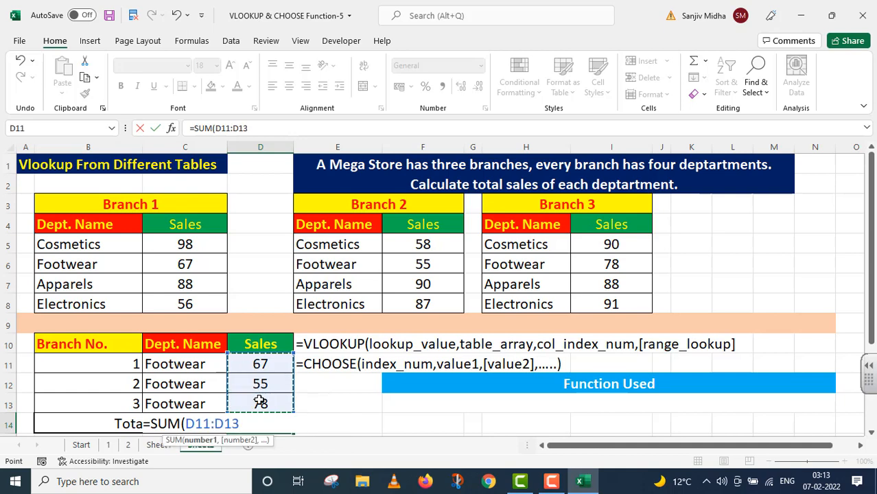
text())
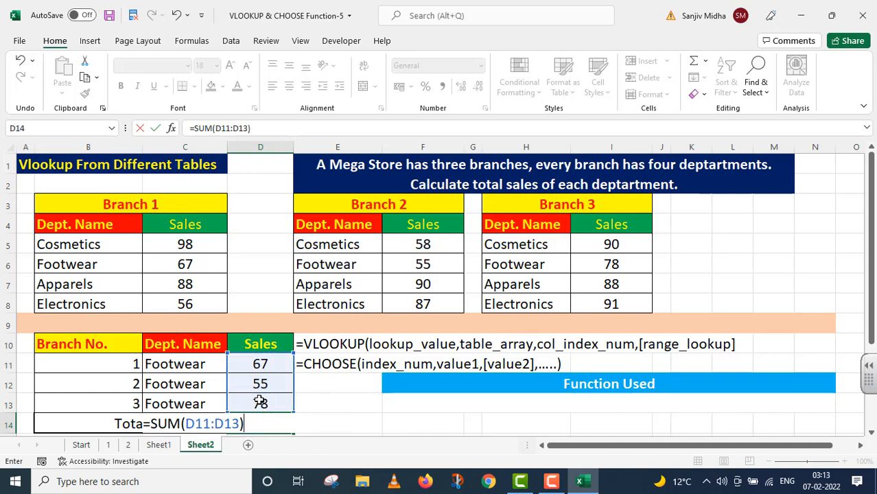
key(Return)
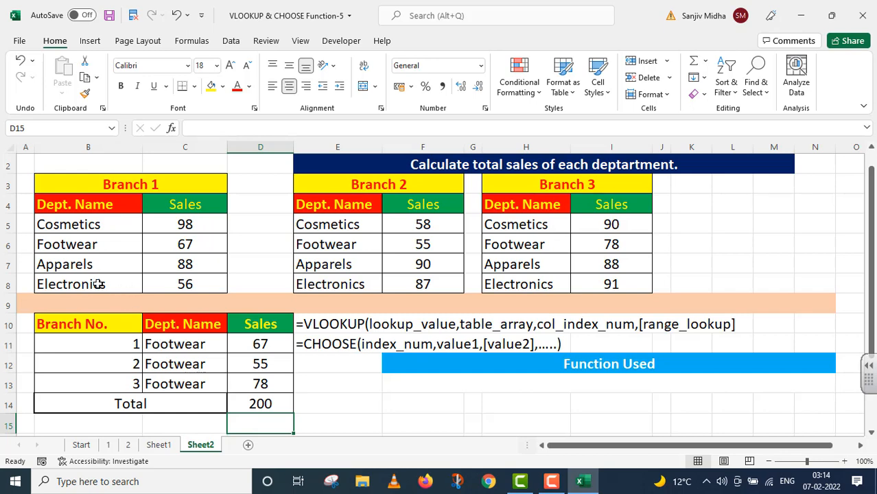
- Change the department to Electronics for branches 1, 2 and 3 in cells C11, C12 and C13
click(162, 345)
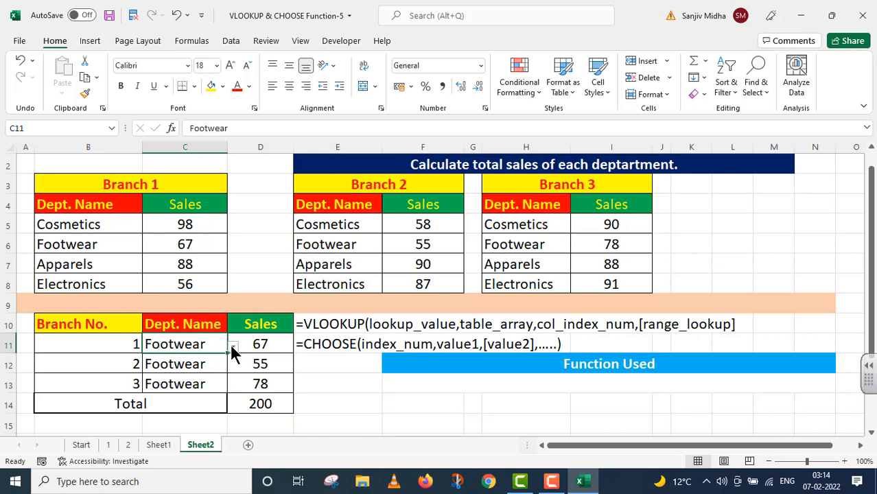
click(233, 347)
click(195, 390)
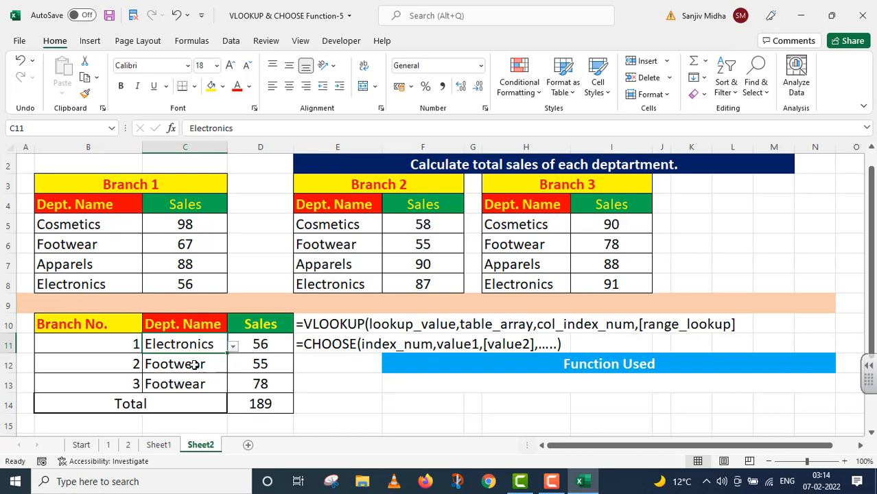
click(195, 365)
click(233, 368)
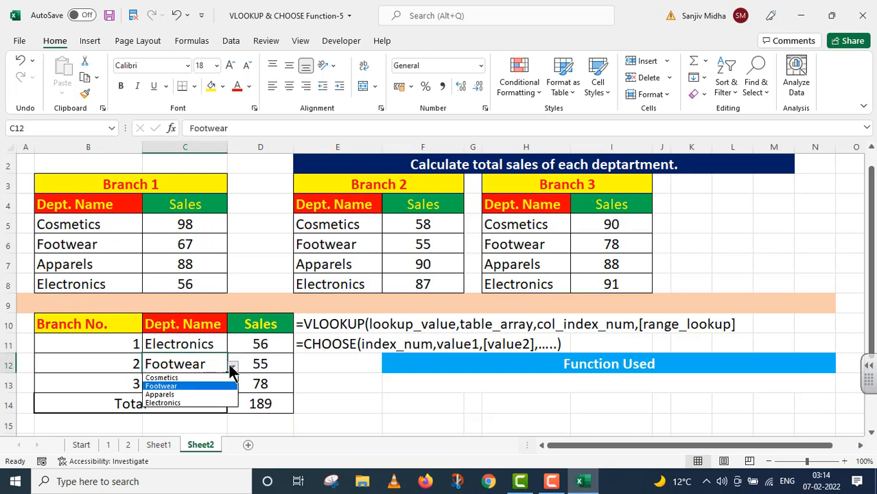
click(198, 403)
click(209, 384)
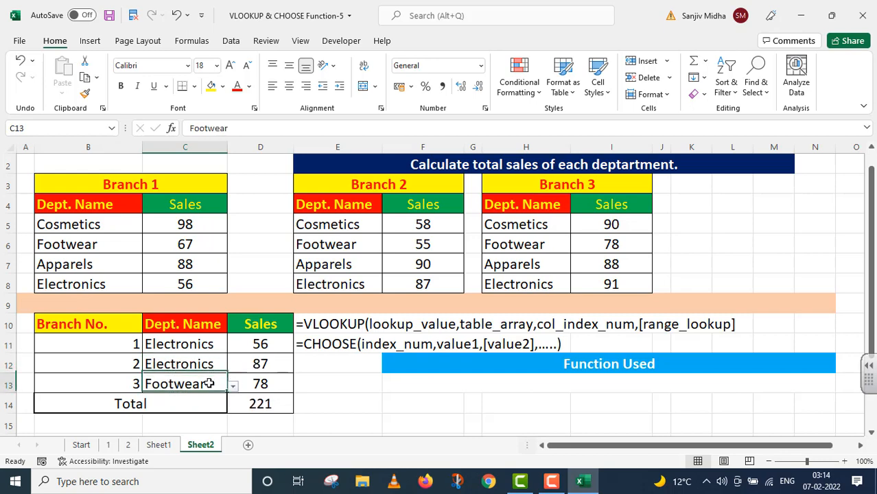
click(233, 387)
click(190, 421)
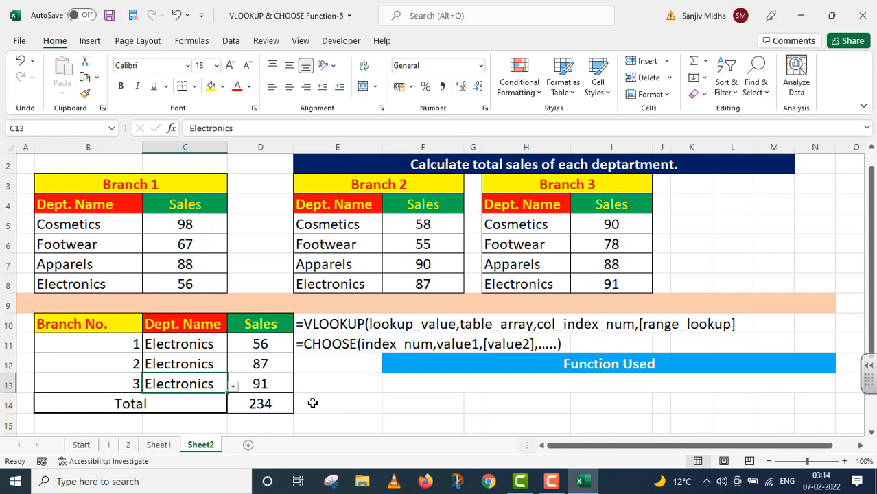
- Copy the lookup formula text from D11 and merge cells F13:N14 below the Function Used heading
click(273, 344)
drag(394, 383, 393, 404)
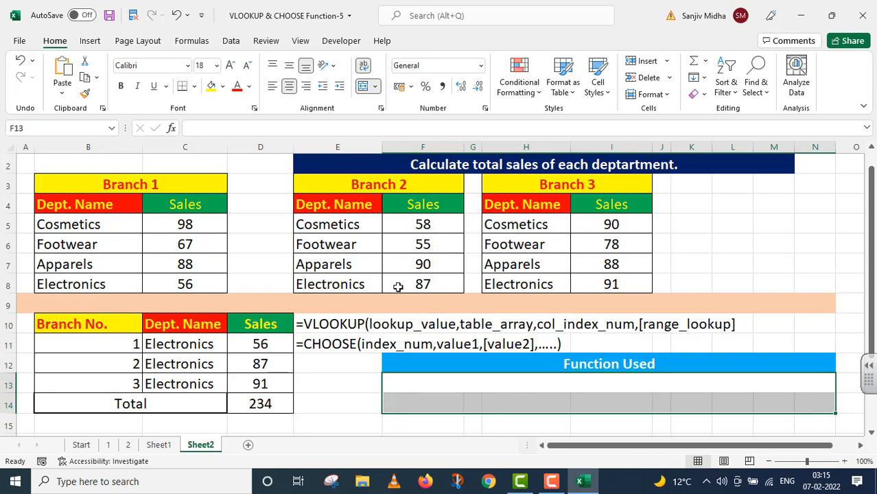
click(364, 87)
click(364, 87)
- Enter =VLOOKUP(C11,CHOOSE(B11,$B$5:$C$8,E5:$F$8,$H$5:$I$8),2,FALSE) as plain text in the merged cell below Function Used
double_click(438, 405)
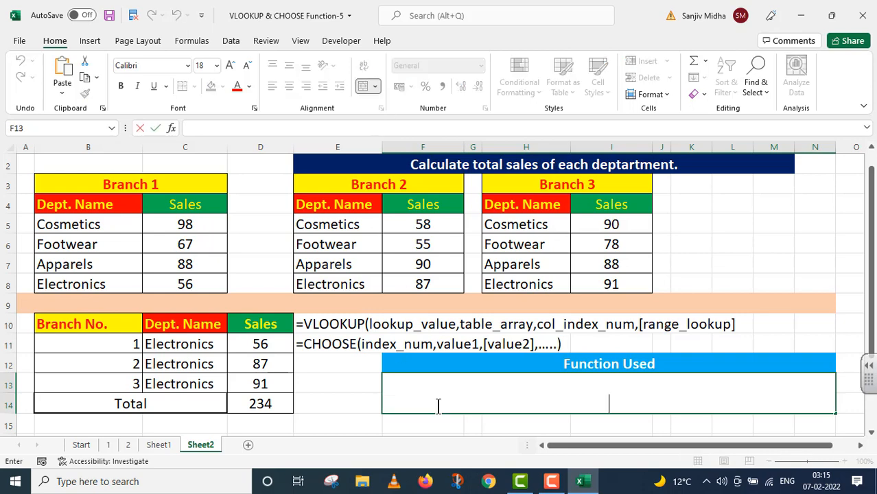
text(=VLOOKUP(C11,CHOOSE(B11,$B$5:$C$8,E5:$F$8,$H$5:$I$8),2,FALSE))
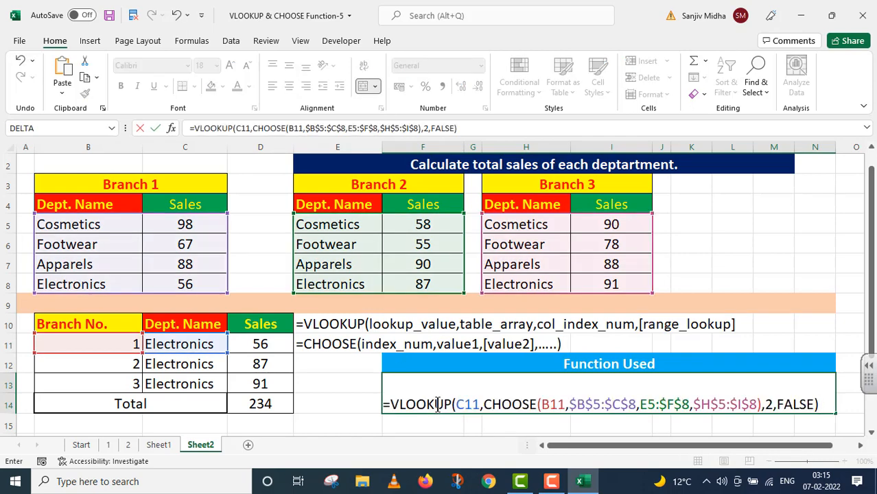
click(362, 412)
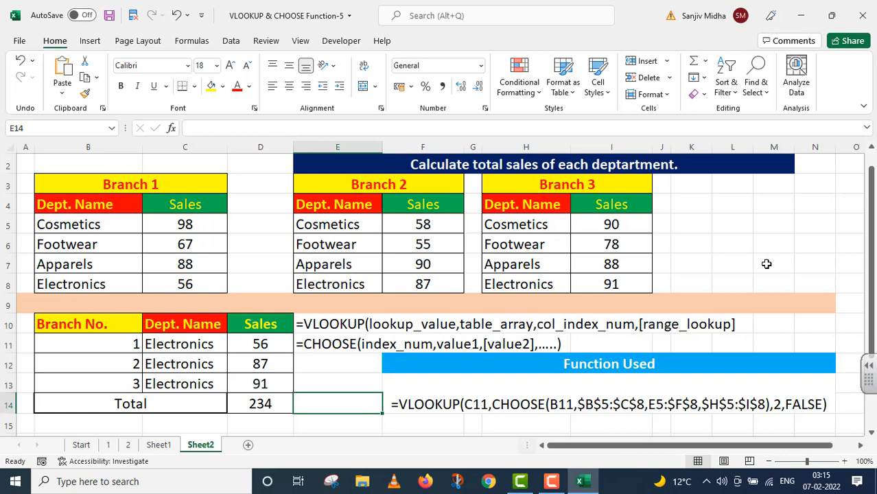
scroll(734, 265, up, 1)
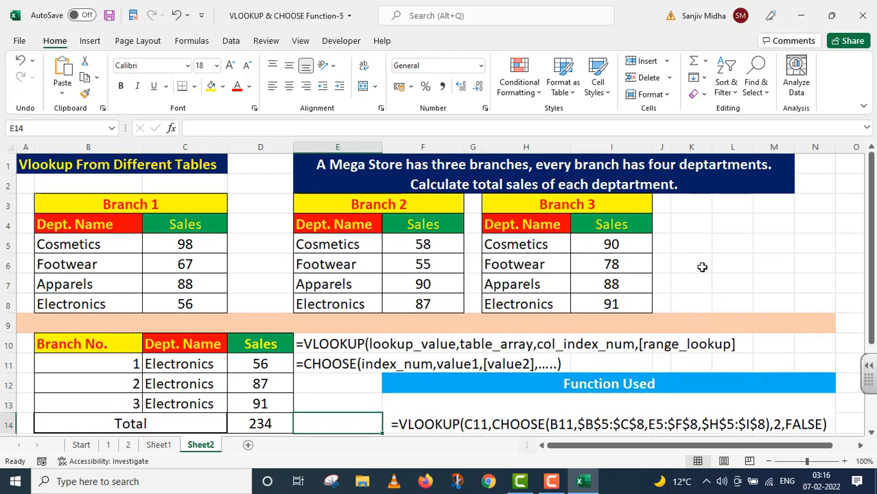